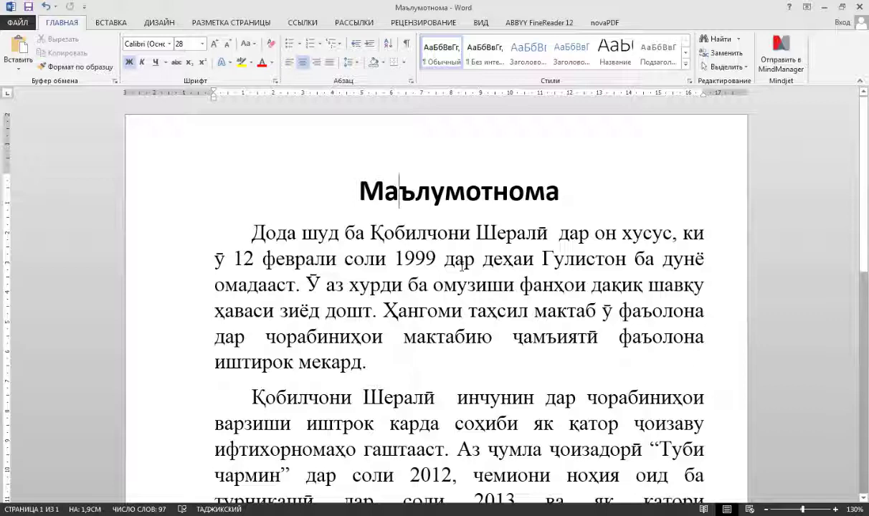
- Overwrite the person's name in the first paragraph with the new surname and first name
{"action": "key", "text": "Down"}
{"action": "key", "text": "Down"}
{"action": "key", "text": "Down"}
{"action": "key", "text": "Down"}
{"action": "key", "text": "Down"}
{"action": "key", "text": "Down"}
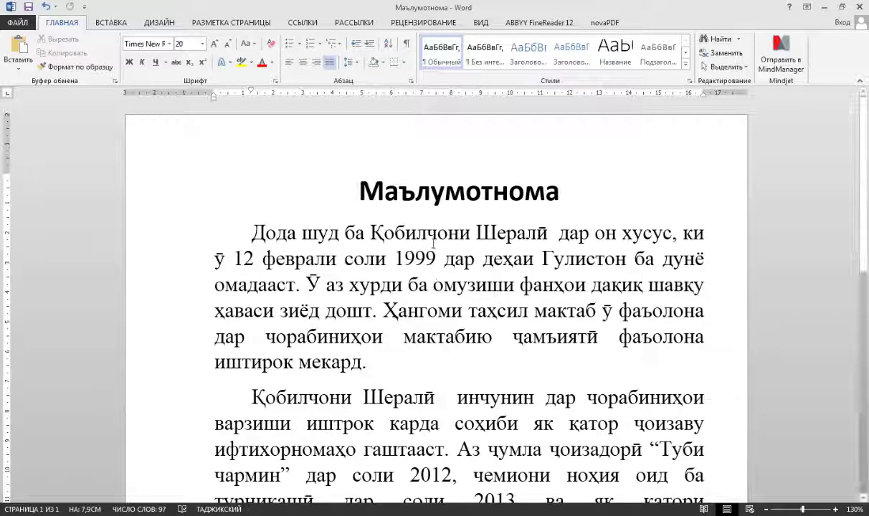
{"action": "left_click_drag", "start_coordinate": [265, 397], "coordinate": [317, 397]}
{"action": "scroll", "coordinate": [282, 454], "scroll_direction": "down", "scroll_amount": 2}
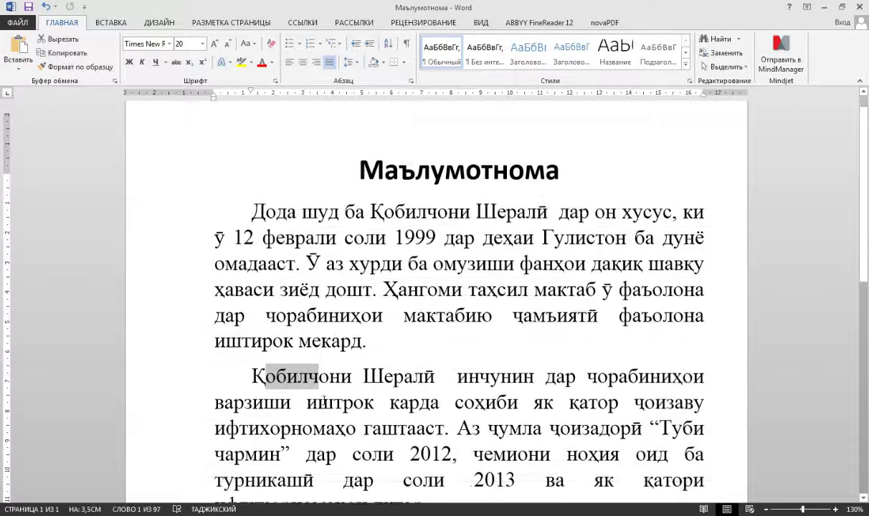
{"action": "left_click_drag", "start_coordinate": [264, 451], "coordinate": [390, 458]}
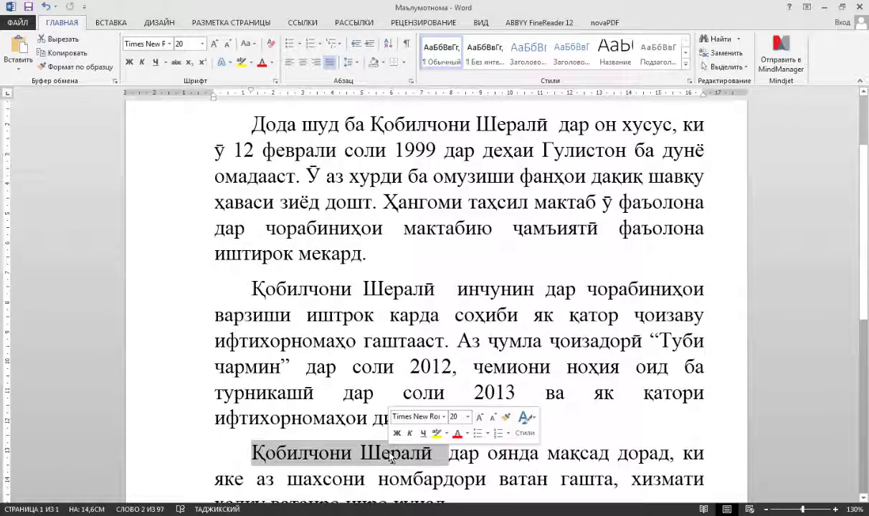
{"action": "left_click", "coordinate": [419, 204]}
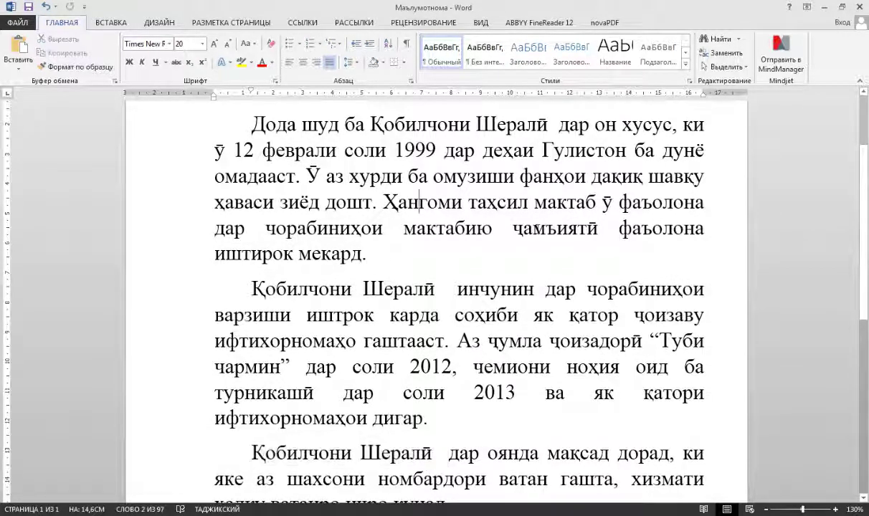
{"action": "scroll", "coordinate": [423, 205], "scroll_direction": "up", "scroll_amount": 2}
{"action": "left_click_drag", "start_coordinate": [369, 198], "coordinate": [509, 203]}
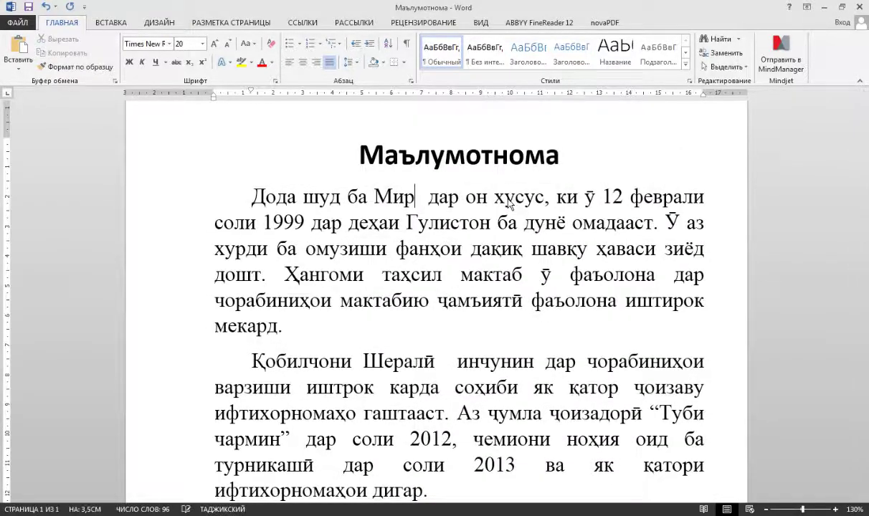
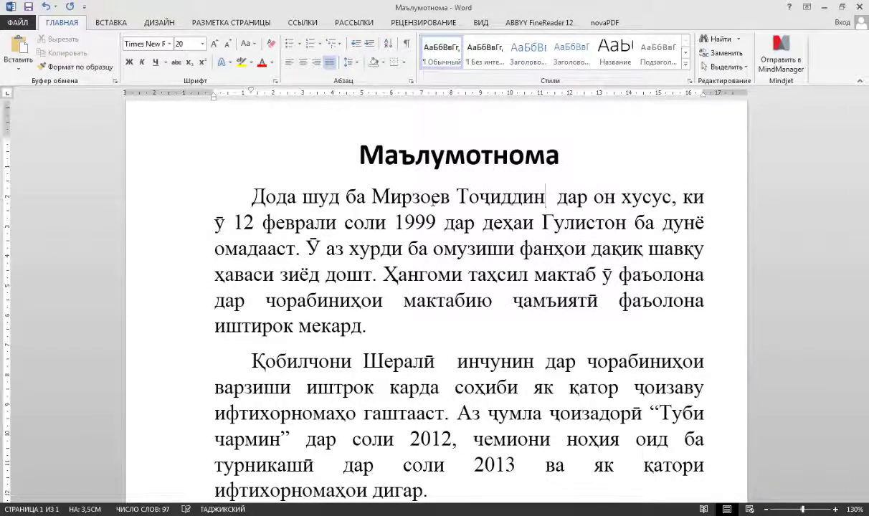
- Paste the new full name over the old name in the second and third paragraphs
{"action": "left_click_drag", "start_coordinate": [544, 198], "coordinate": [371, 197]}
{"action": "key", "text": "ctrl+c"}
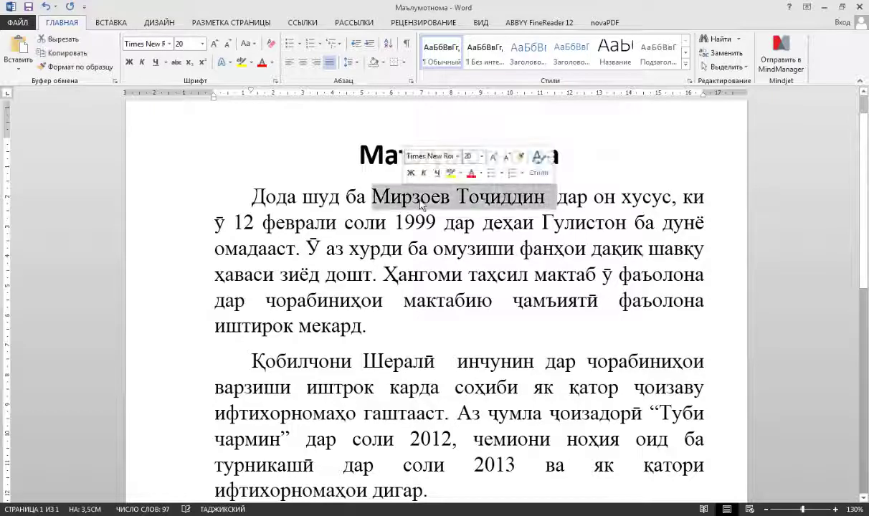
{"action": "left_click", "coordinate": [297, 360]}
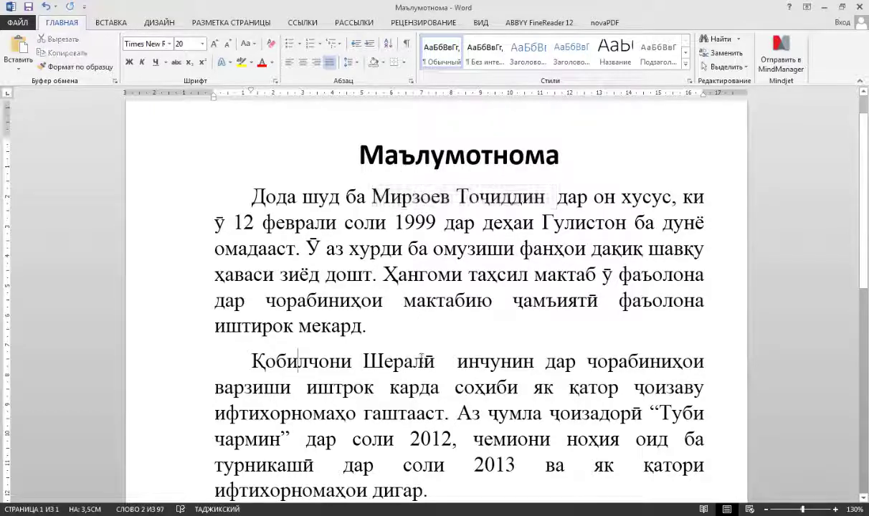
{"action": "left_click_drag", "start_coordinate": [451, 360], "coordinate": [414, 378]}
{"action": "key", "text": "ctrl+v"}
{"action": "scroll", "coordinate": [342, 349], "scroll_direction": "down", "scroll_amount": 3}
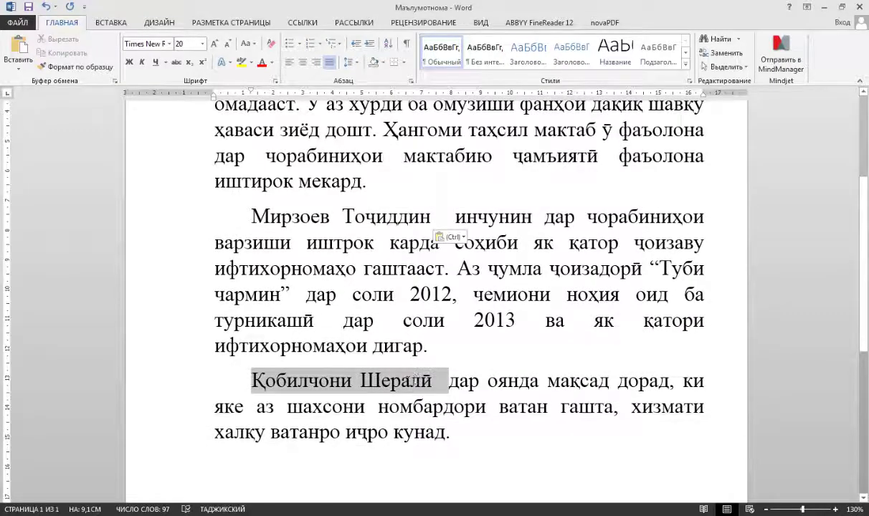
{"action": "key", "text": "ctrl+v"}
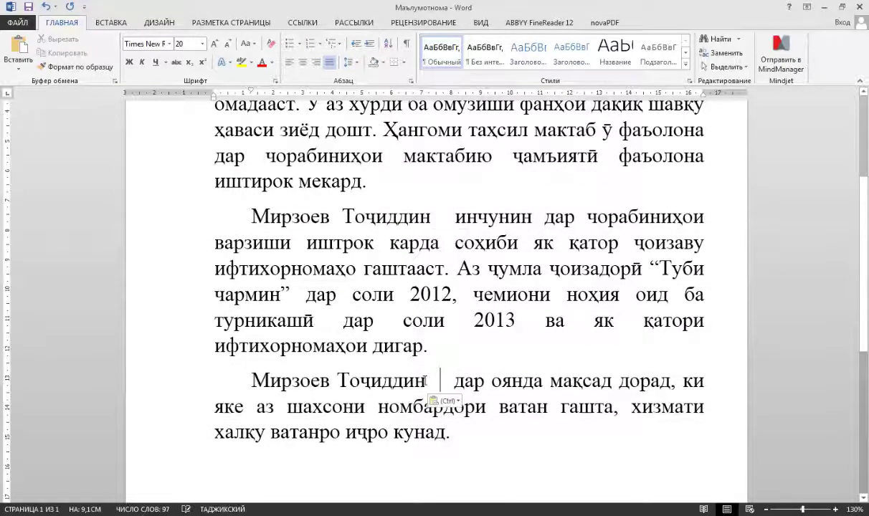
{"action": "scroll", "coordinate": [521, 365], "scroll_direction": "down", "scroll_amount": 1}
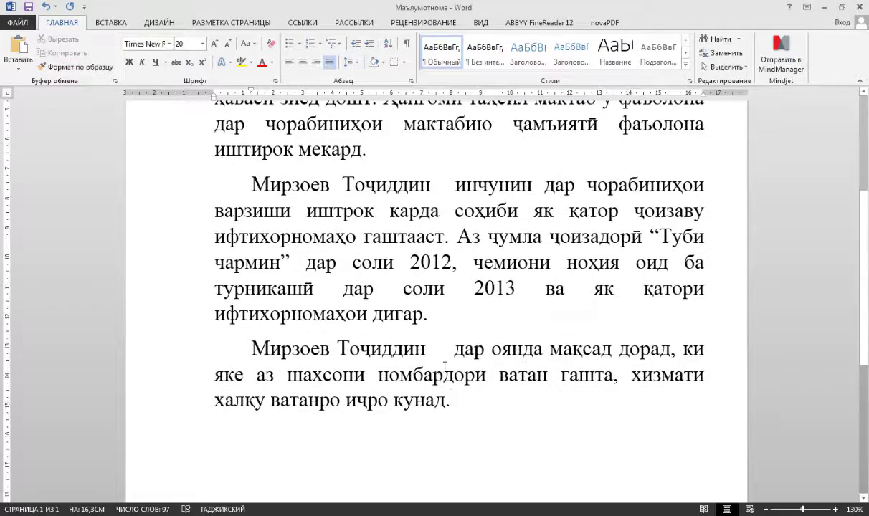
- Open the Найти и заменить dialog on the Replace tab, with wildcards on and a period as replacement
{"action": "left_click", "coordinate": [720, 56]}
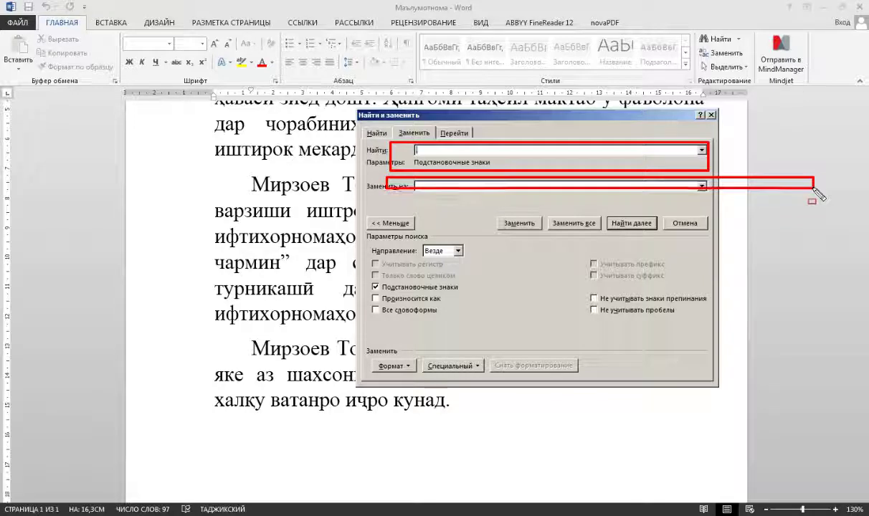
{"action": "mouse_move", "coordinate": [819, 195]}
{"action": "left_mouse_down"}
{"action": "mouse_move", "coordinate": [712, 198]}
{"action": "mouse_move", "coordinate": [721, 194]}
{"action": "left_mouse_up"}
{"action": "left_click_drag", "start_coordinate": [634, 220], "coordinate": [635, 222]}
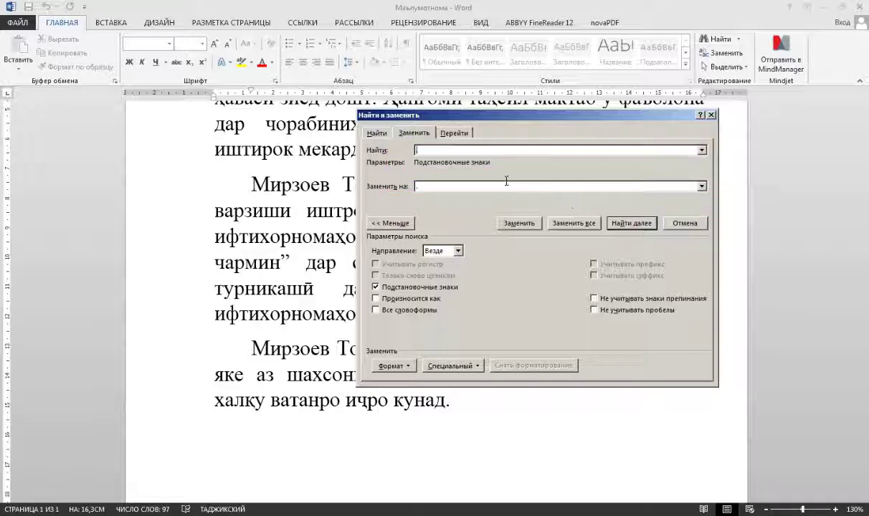
{"action": "left_click", "coordinate": [274, 348]}
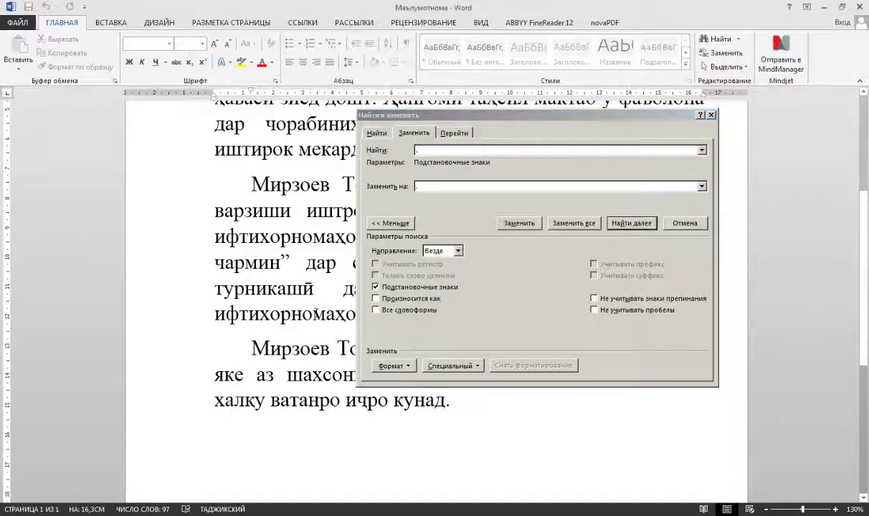
- Copy the old name from the second paragraph into the Найти field
{"action": "left_click_drag", "start_coordinate": [521, 116], "coordinate": [494, 245]}
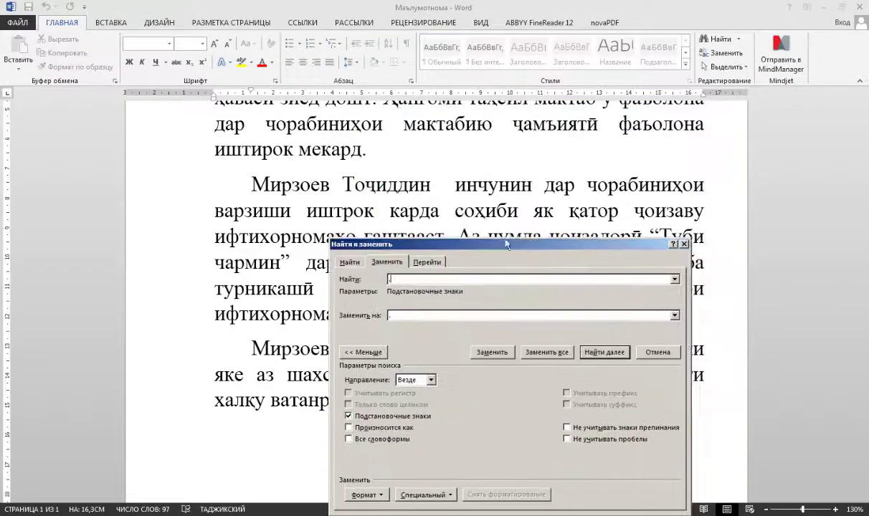
{"action": "left_click", "coordinate": [432, 185]}
{"action": "left_click_drag", "start_coordinate": [433, 185], "coordinate": [252, 185]}
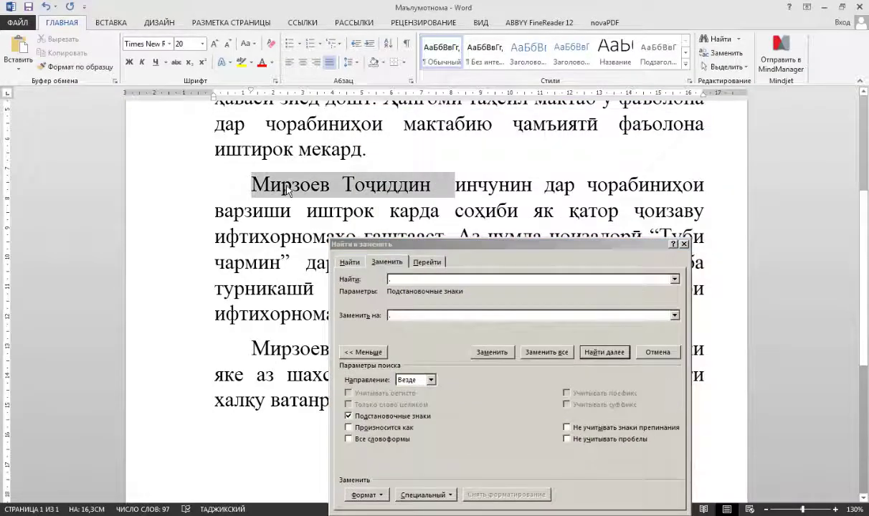
{"action": "right_click", "coordinate": [320, 184]}
{"action": "left_click", "coordinate": [380, 206]}
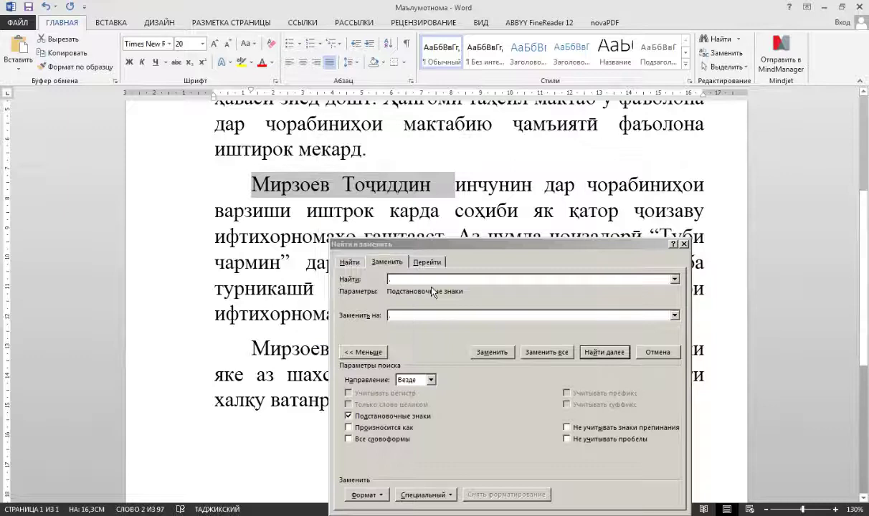
{"action": "left_click", "coordinate": [379, 286]}
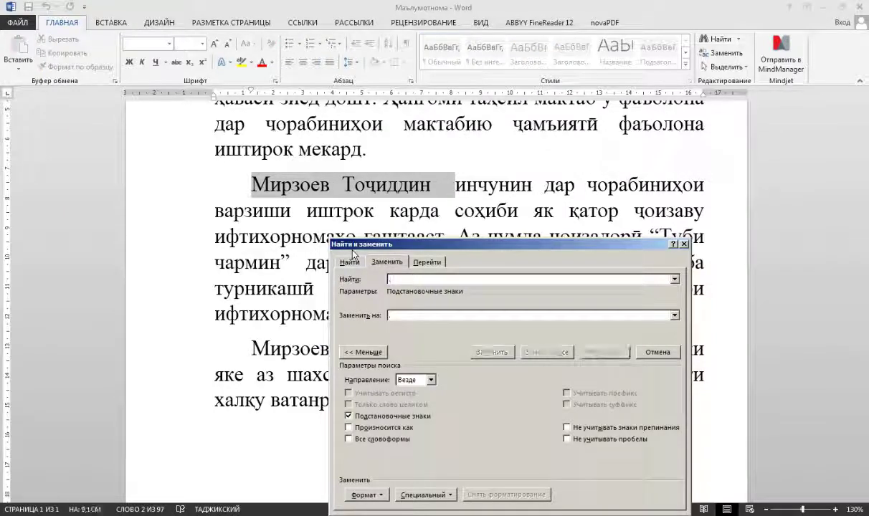
{"action": "key", "text": "ctrl+v"}
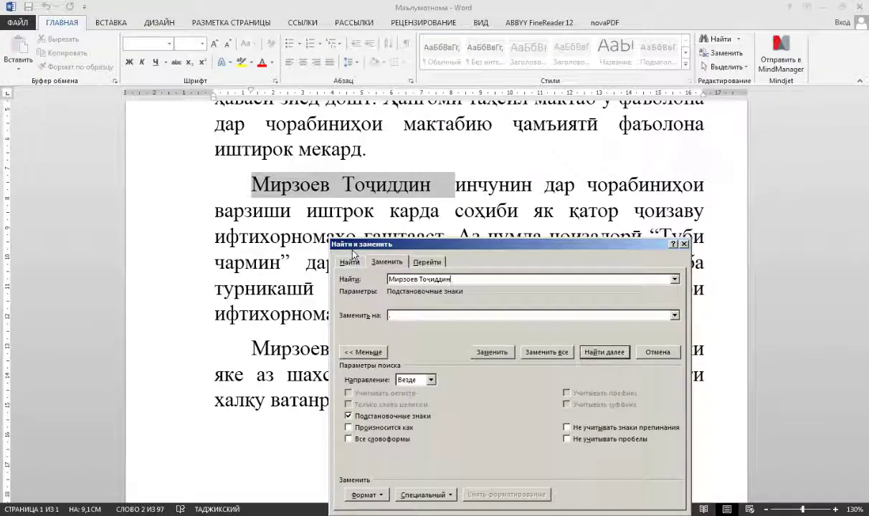
- Enter the other person's full name as the Заменить на text
{"action": "left_click", "coordinate": [407, 316]}
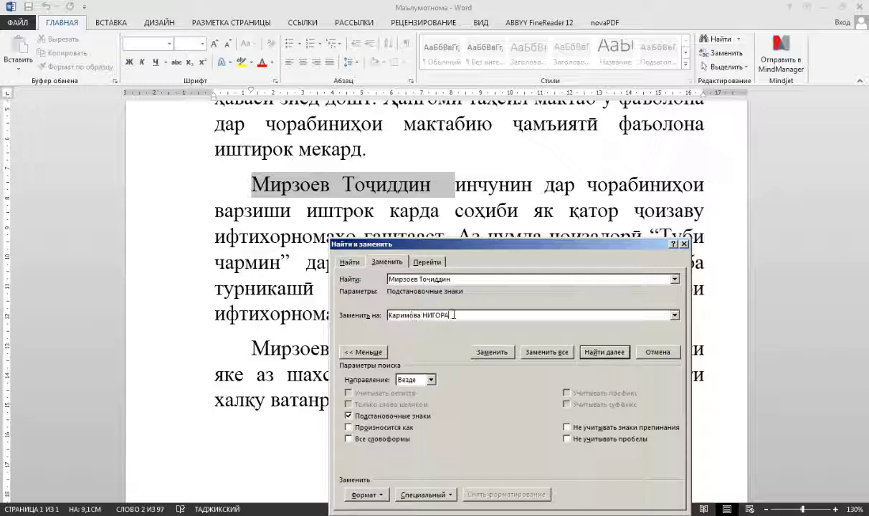
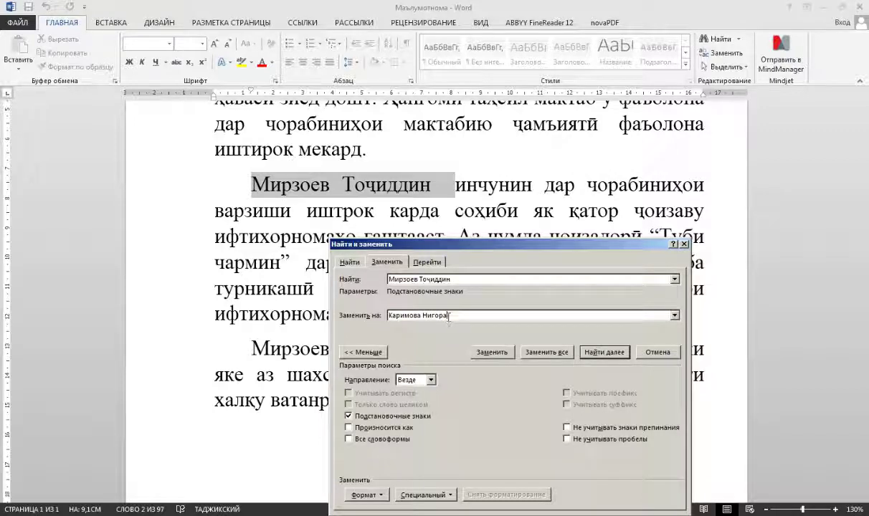
- Run Заменить все for 3 replacements, acknowledge the count message, and close the dialog
{"action": "left_click", "coordinate": [558, 352]}
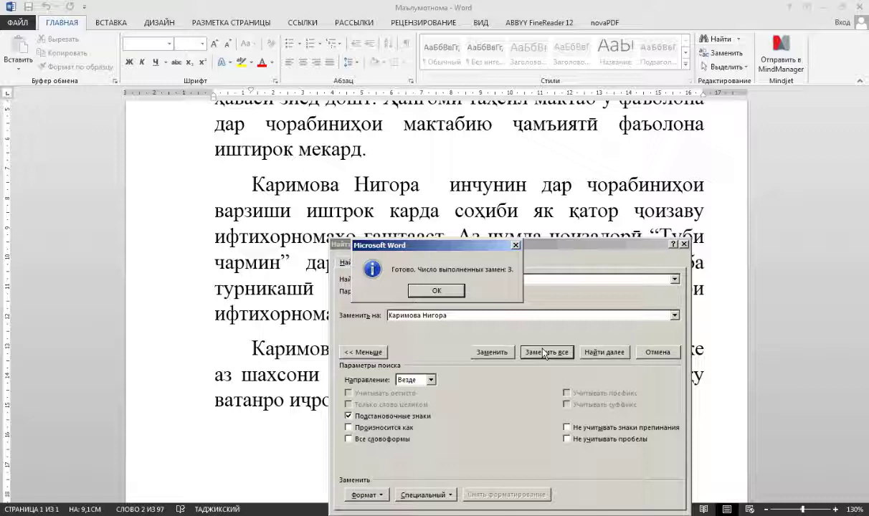
{"action": "left_click", "coordinate": [436, 291]}
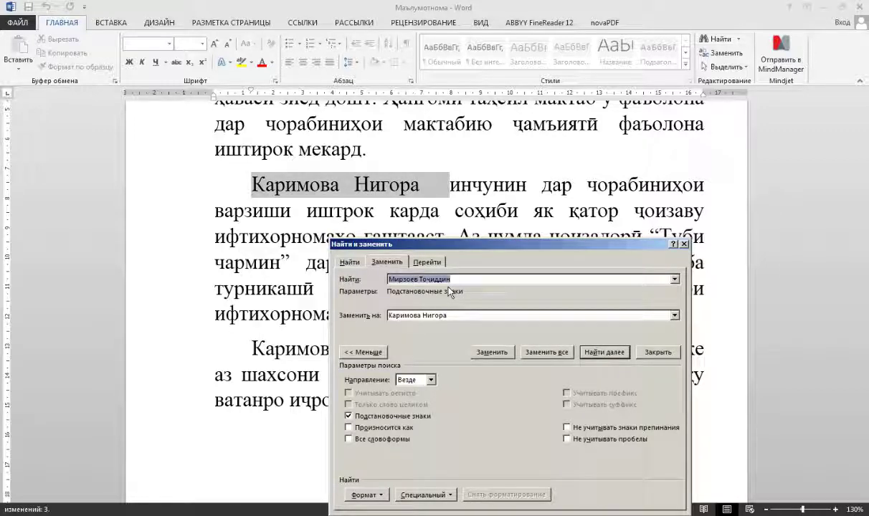
{"action": "left_click", "coordinate": [685, 245]}
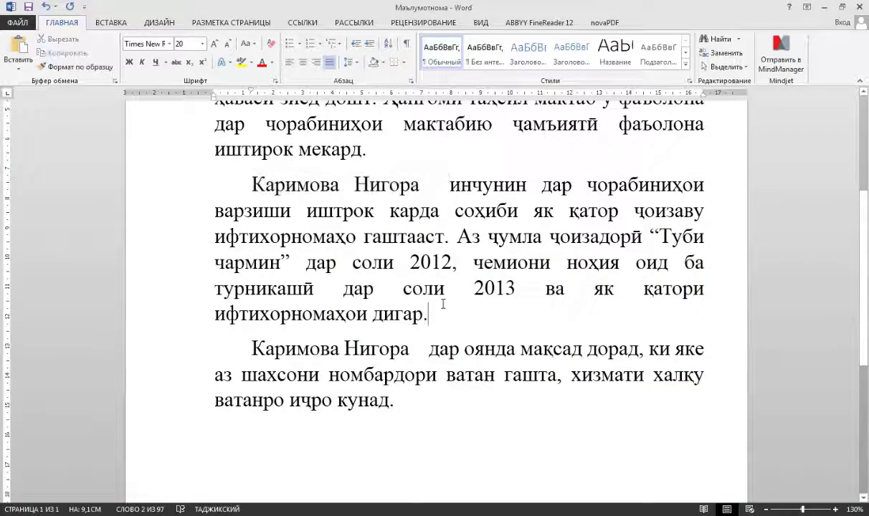
{"action": "left_click_drag", "start_coordinate": [251, 185], "coordinate": [447, 185]}
{"action": "left_click", "coordinate": [276, 325]}
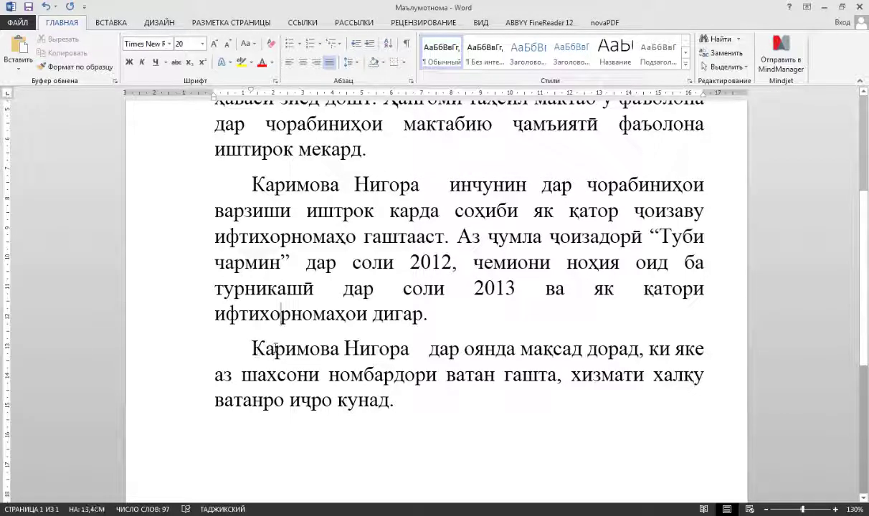
{"action": "left_click_drag", "start_coordinate": [251, 348], "coordinate": [409, 348]}
{"action": "scroll", "coordinate": [368, 226], "scroll_direction": "up", "scroll_amount": 3}
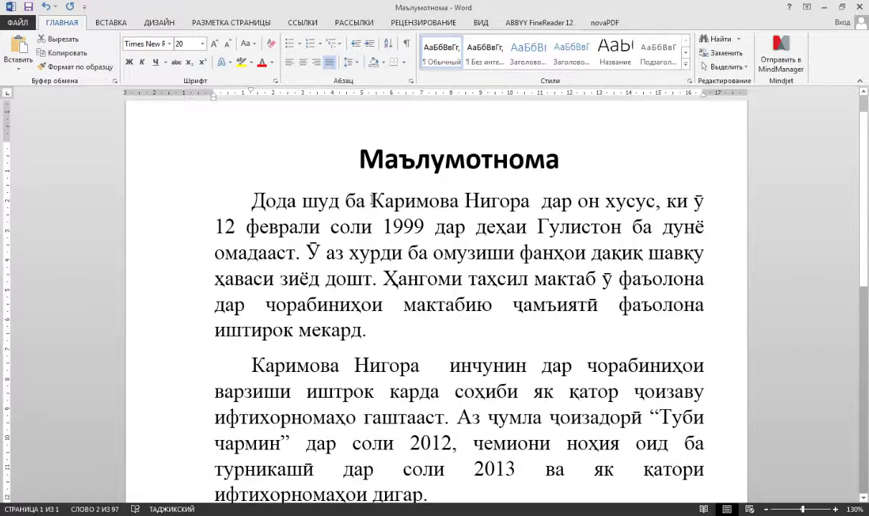
{"action": "left_click_drag", "start_coordinate": [369, 201], "coordinate": [509, 201]}
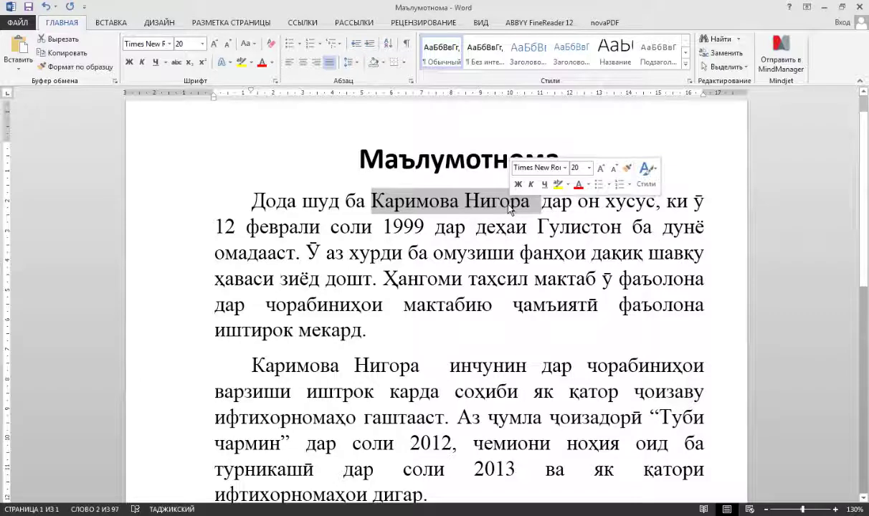
{"action": "left_click", "coordinate": [509, 279]}
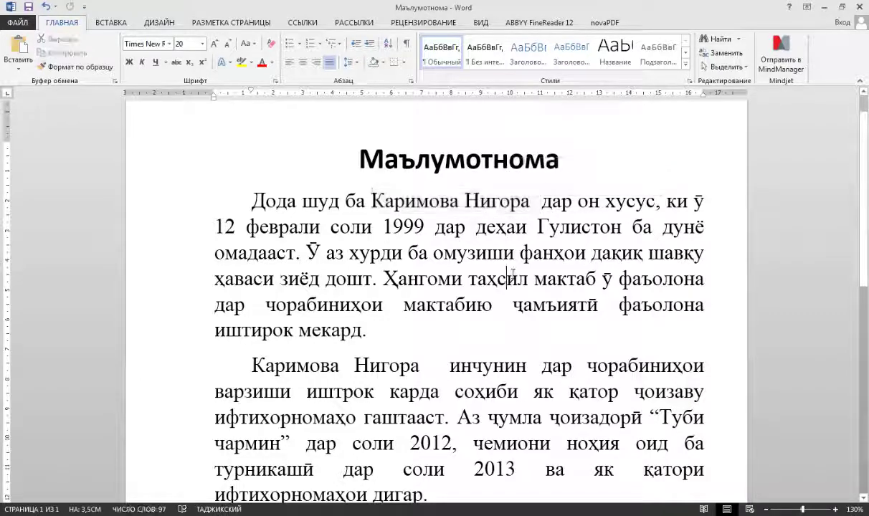